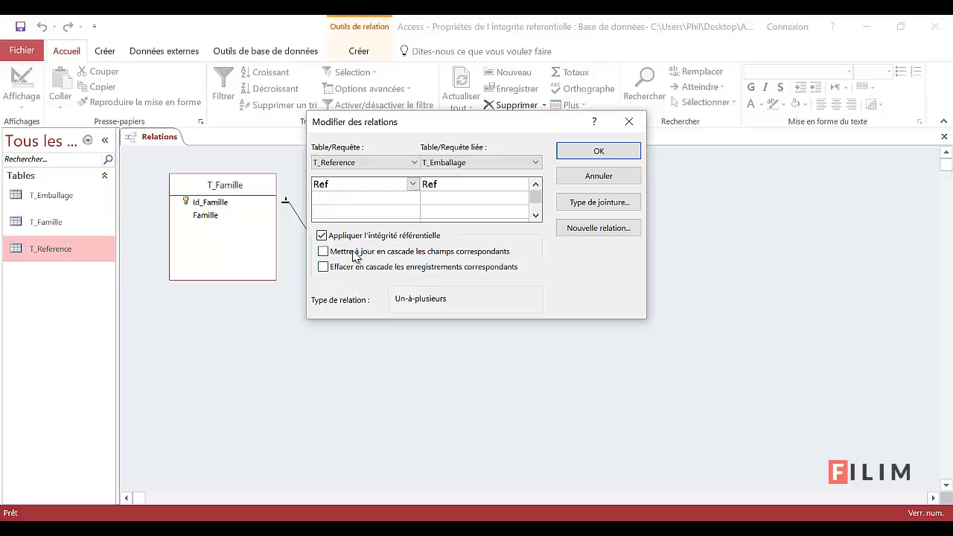
Step: Leave the relationship settings unchanged and open the T_Reference and T_Emballage tables to compare their Ref values
{"action": "left_click", "coordinate": [592, 177]}
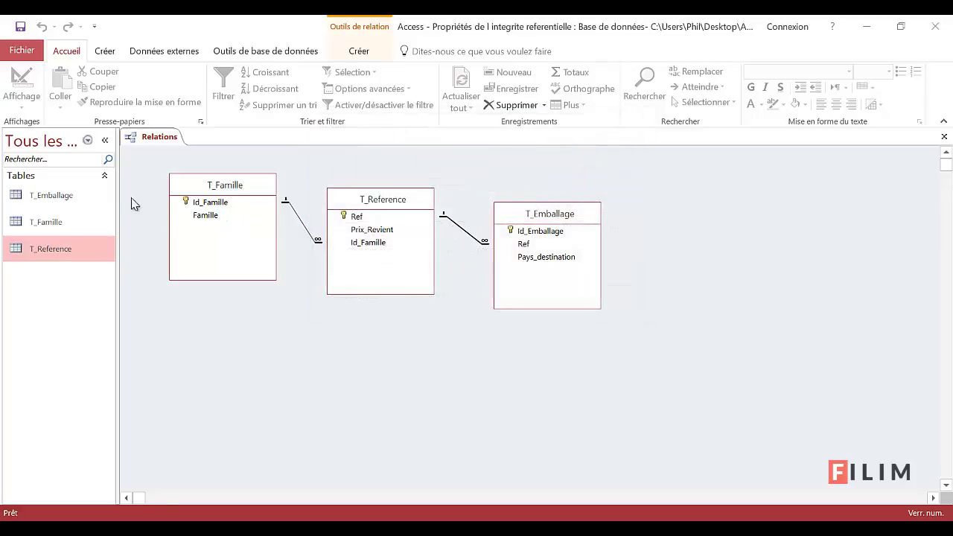
{"action": "double_click", "coordinate": [65, 253]}
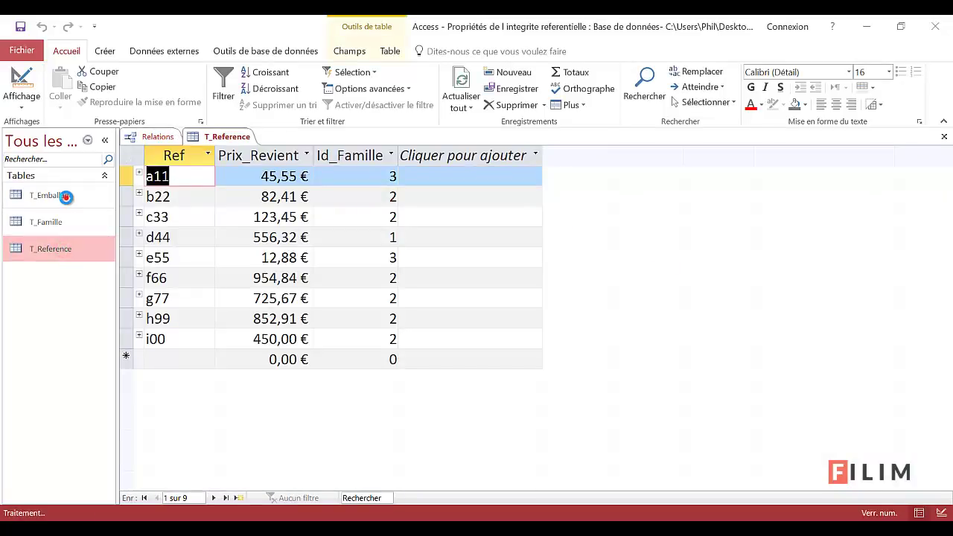
{"action": "double_click", "coordinate": [66, 198]}
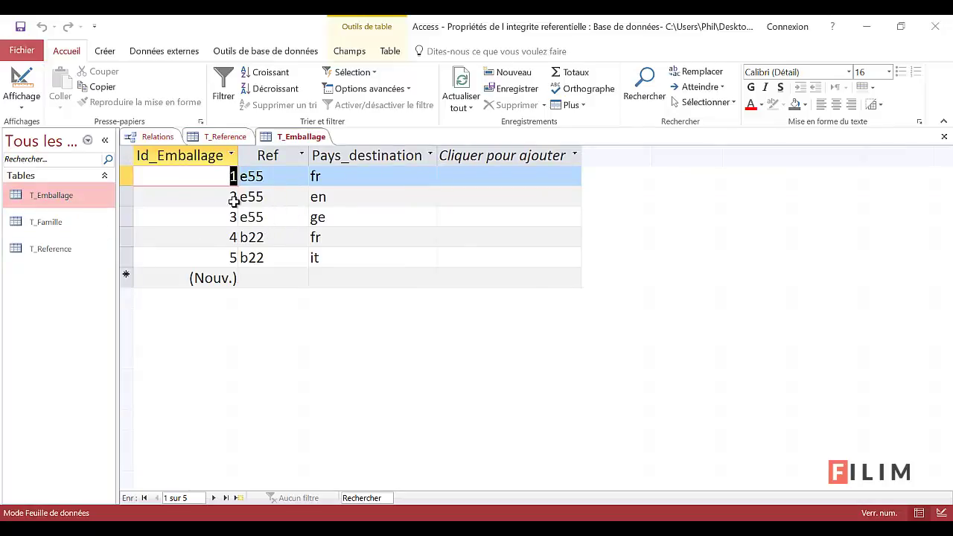
{"action": "left_click", "coordinate": [224, 137]}
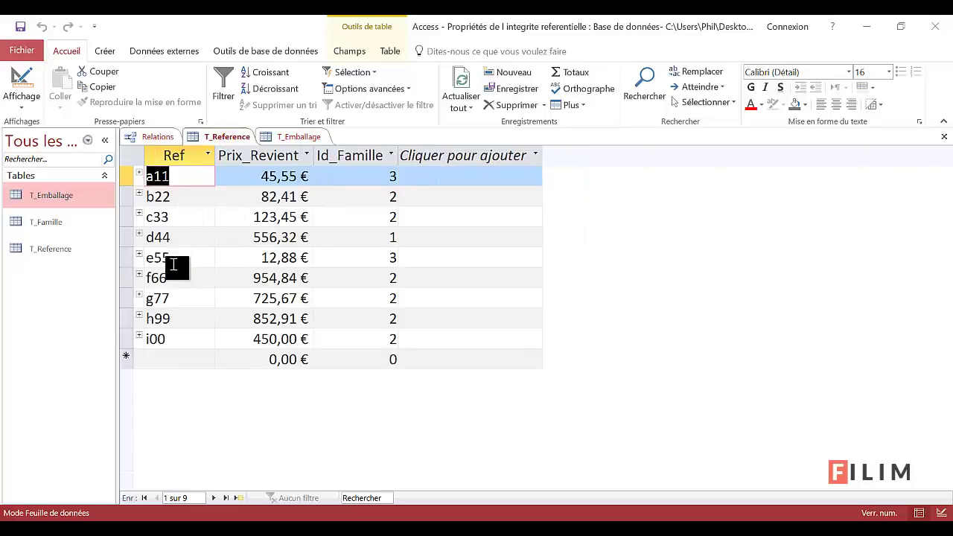
Step: Try to change the Ref value of record e55 in T_Reference to e54
{"action": "left_click", "coordinate": [125, 257]}
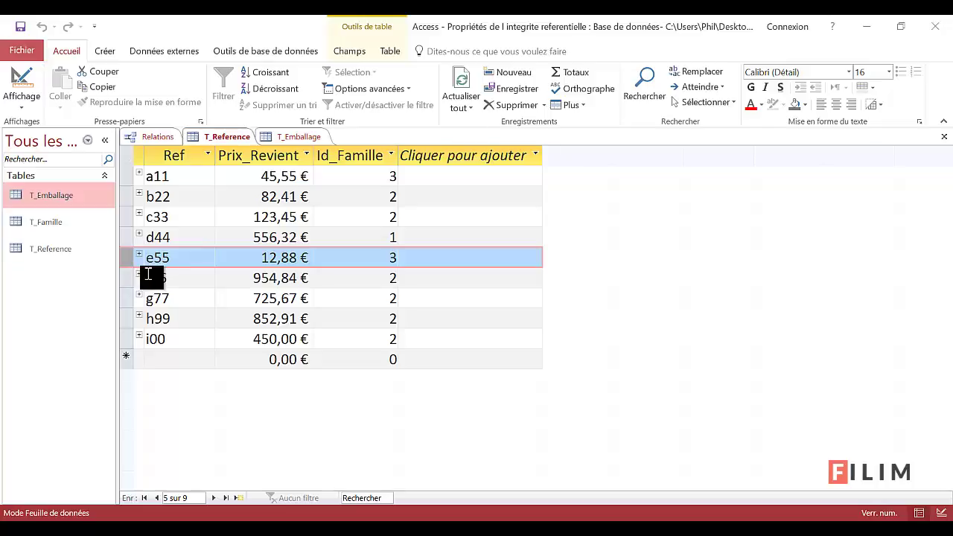
{"action": "left_click", "coordinate": [185, 257]}
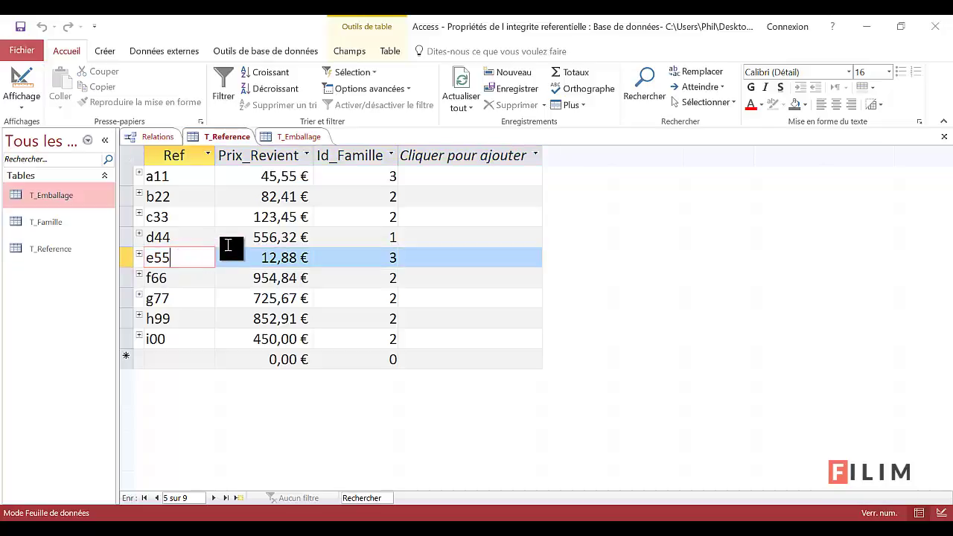
{"action": "key", "text": "BackSpace"}
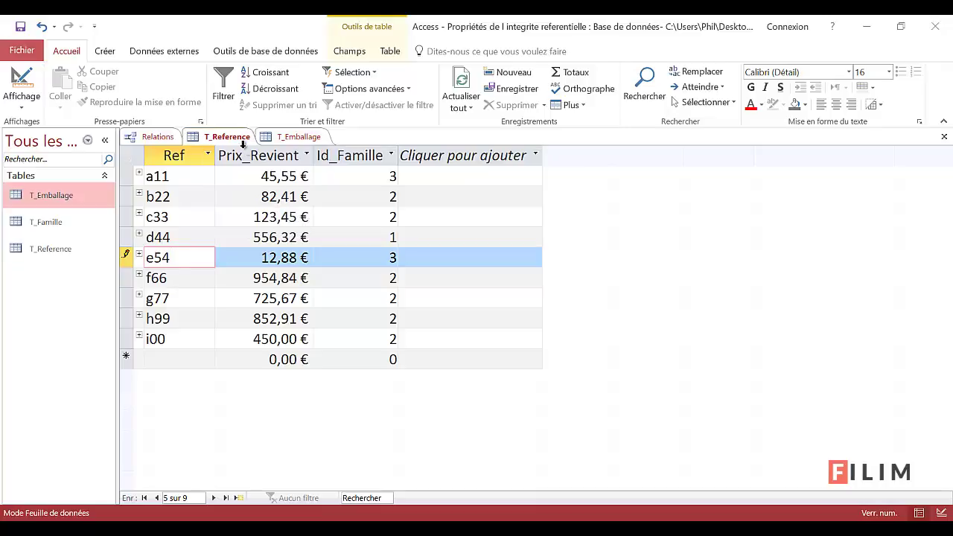
{"action": "left_click", "coordinate": [264, 215]}
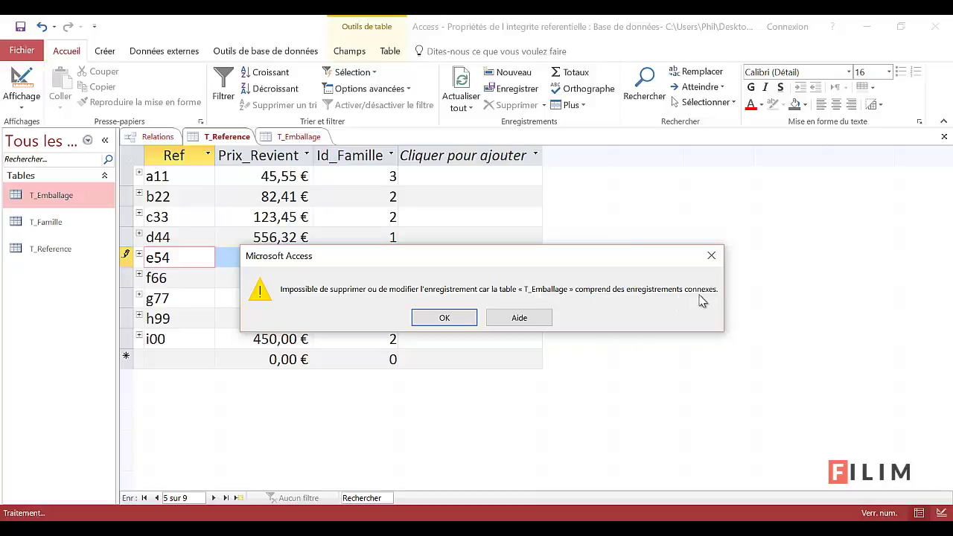
{"action": "left_click", "coordinate": [442, 316]}
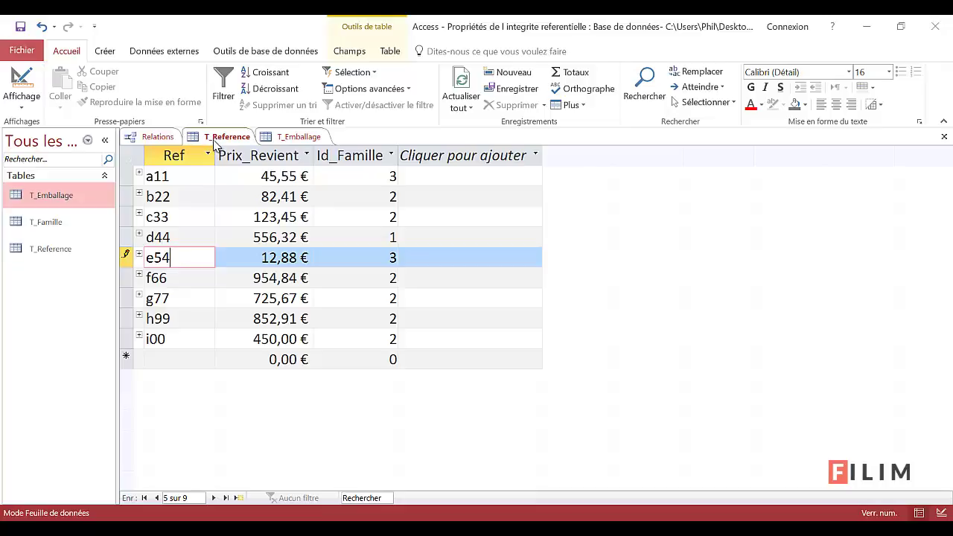
Step: Check the Ref values in T_Emballage and discard the pending Ref edit in T_Reference
{"action": "left_click", "coordinate": [296, 140]}
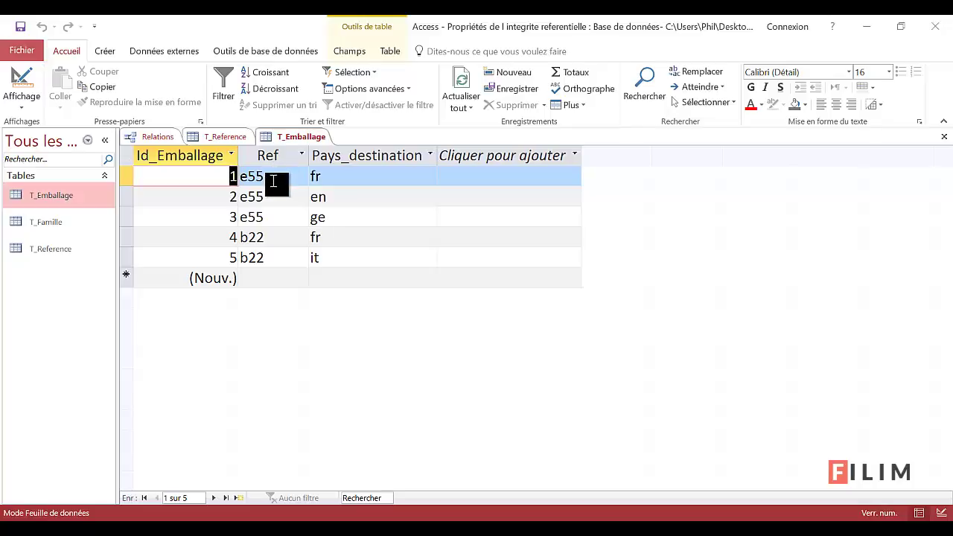
{"action": "left_click", "coordinate": [236, 138]}
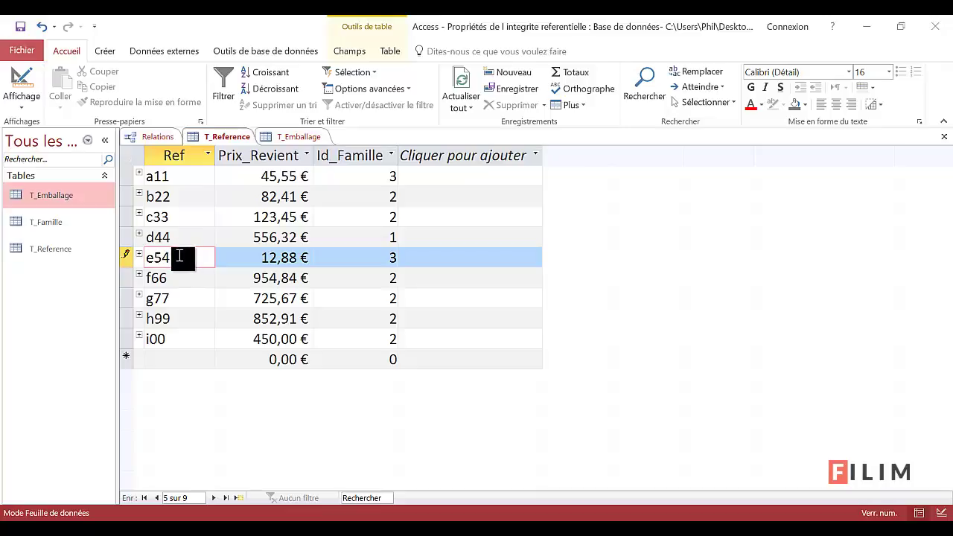
{"action": "left_click", "coordinate": [238, 141]}
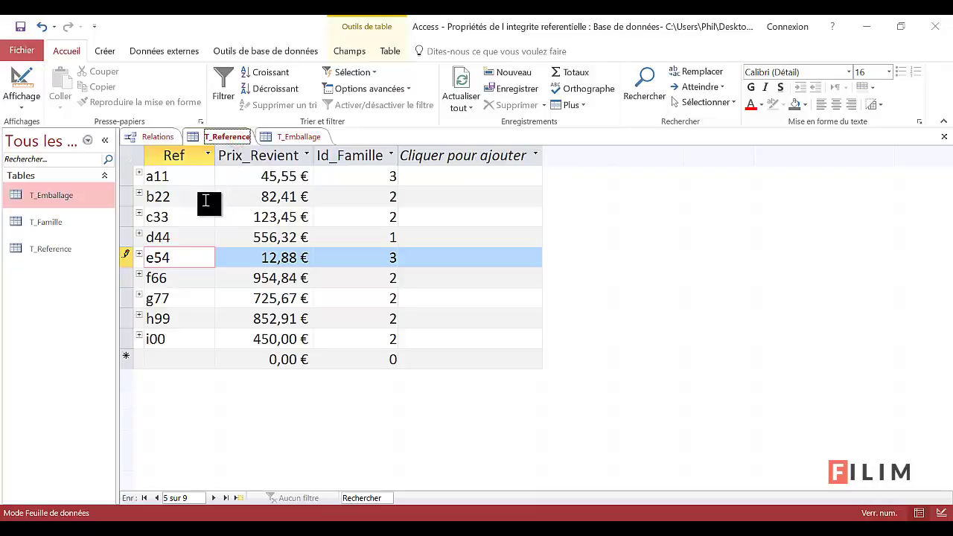
{"action": "left_click", "coordinate": [211, 300]}
{"action": "key", "text": "Escape"}
{"action": "key", "text": "Escape"}
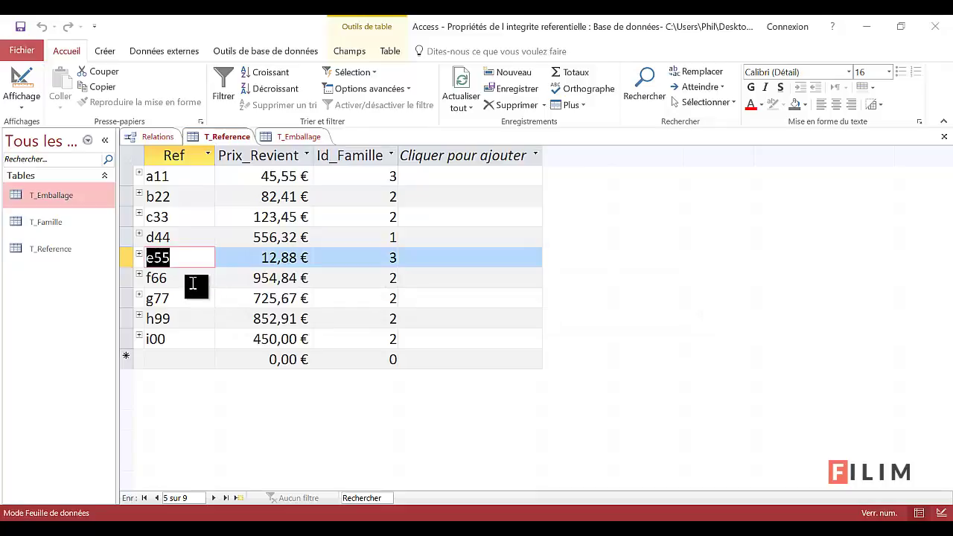
Step: Review the linked e55 records in T_Emballage, and close both open tables
{"action": "left_click", "coordinate": [162, 259]}
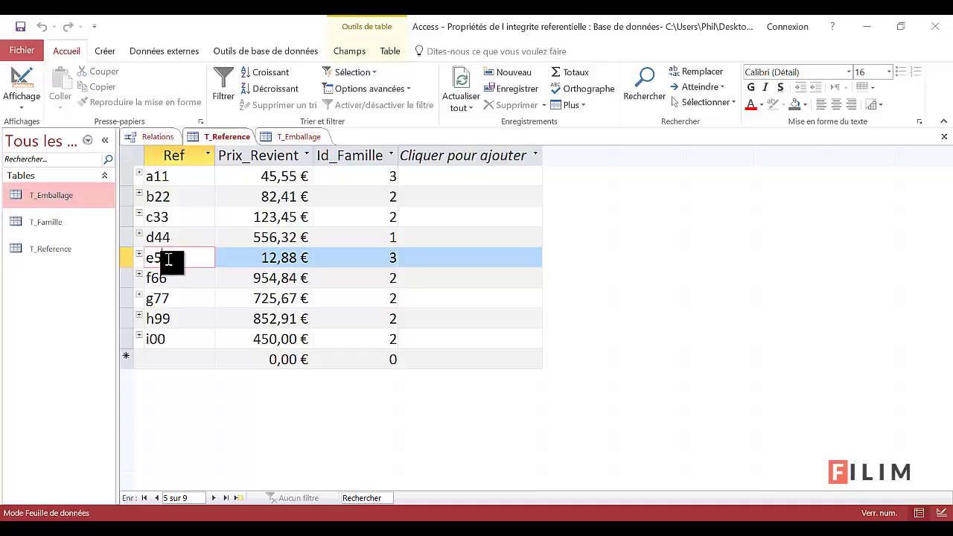
{"action": "left_click", "coordinate": [300, 138]}
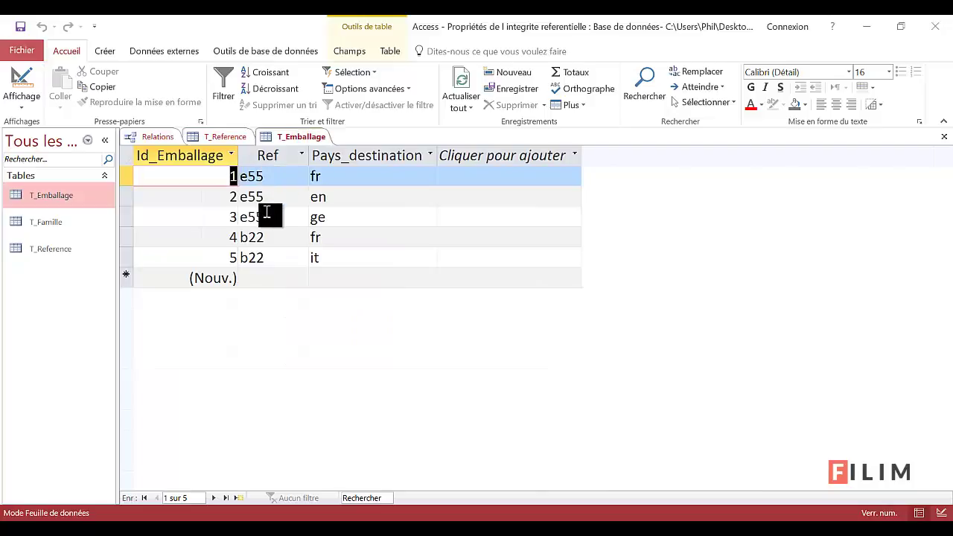
{"action": "left_click", "coordinate": [944, 138]}
{"action": "left_click", "coordinate": [944, 138]}
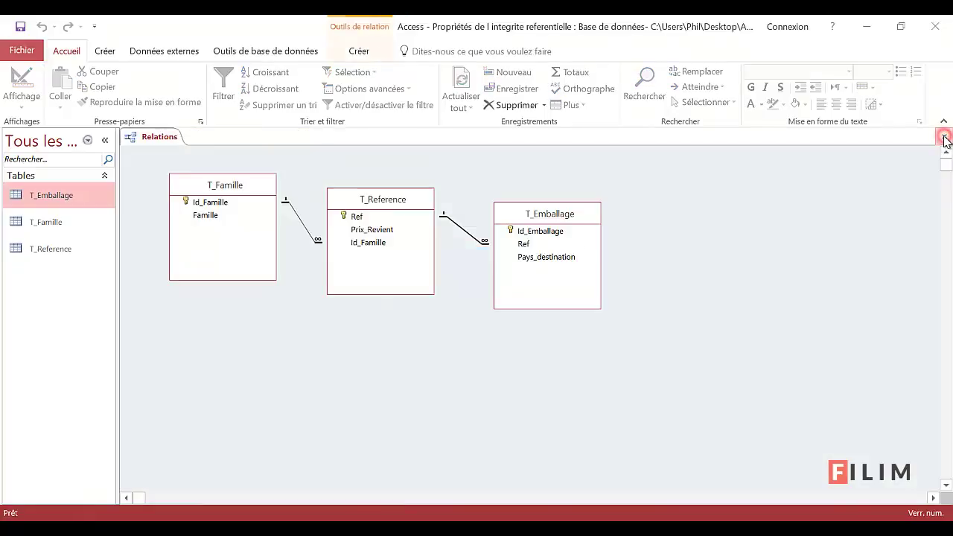
Step: Enable cascading updates of corresponding fields on the relationship between T_Reference and T_Emballage
{"action": "double_click", "coordinate": [467, 231]}
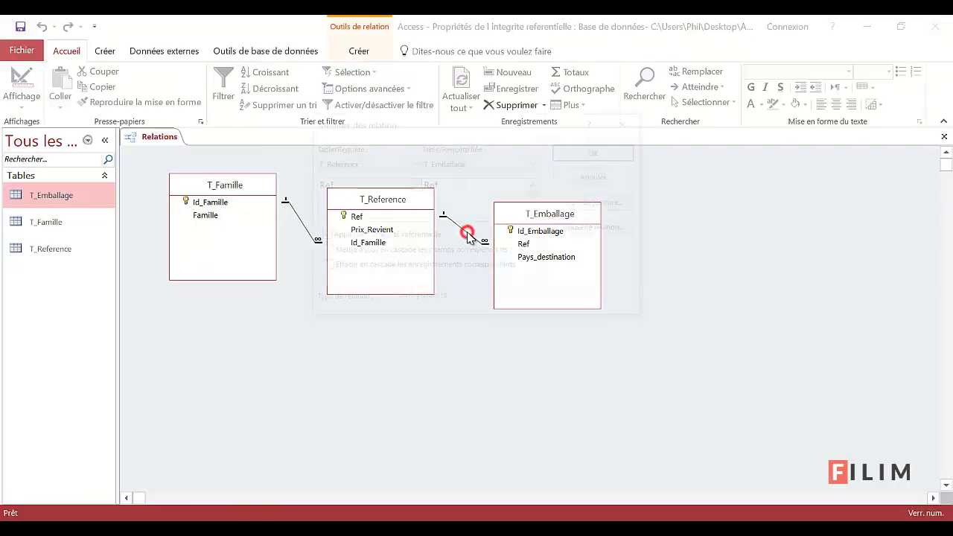
{"action": "left_click_drag", "start_coordinate": [456, 131], "coordinate": [709, 184]}
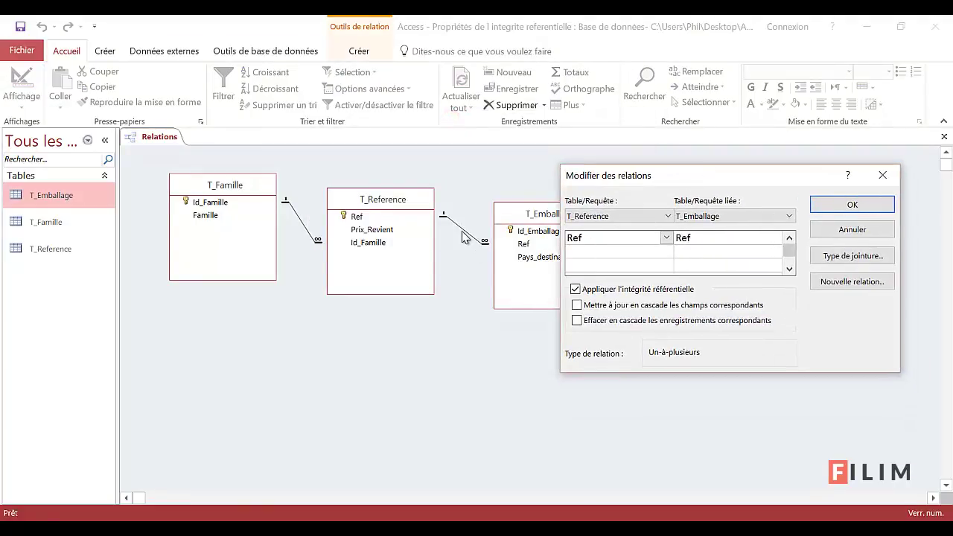
{"action": "left_click", "coordinate": [577, 306]}
{"action": "left_click", "coordinate": [836, 207]}
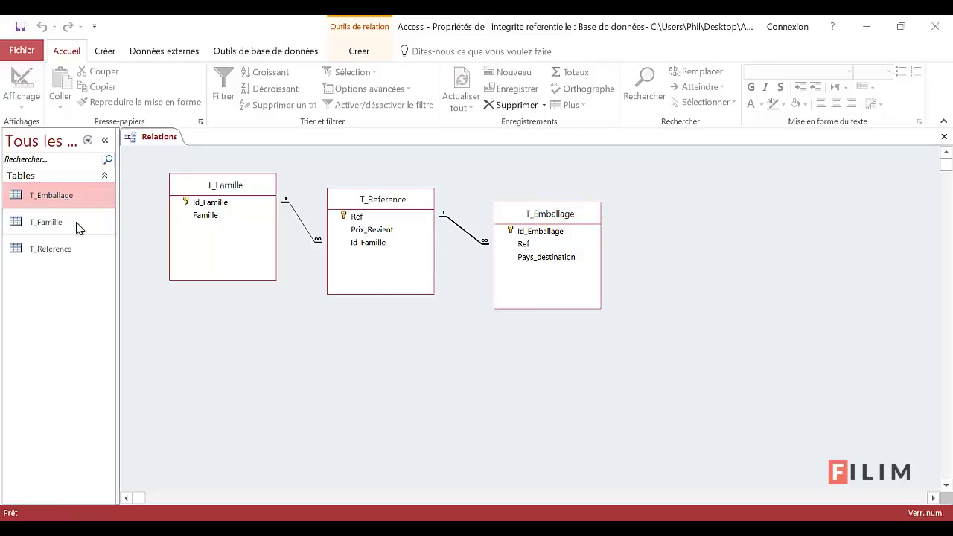
Step: Change the Ref value e55 in T_Reference to e54 and close the table
{"action": "double_click", "coordinate": [74, 248]}
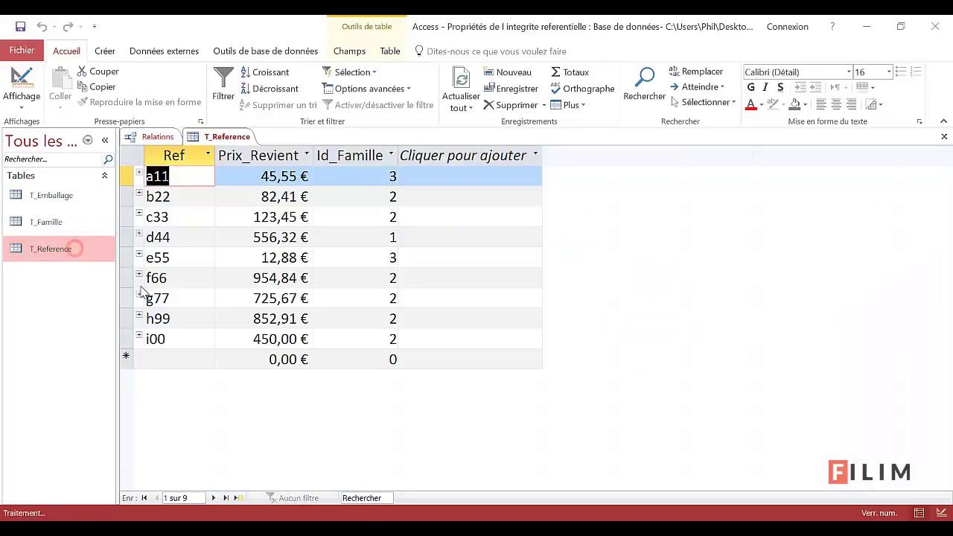
{"action": "left_click", "coordinate": [186, 257]}
{"action": "key", "text": "BackSpace"}
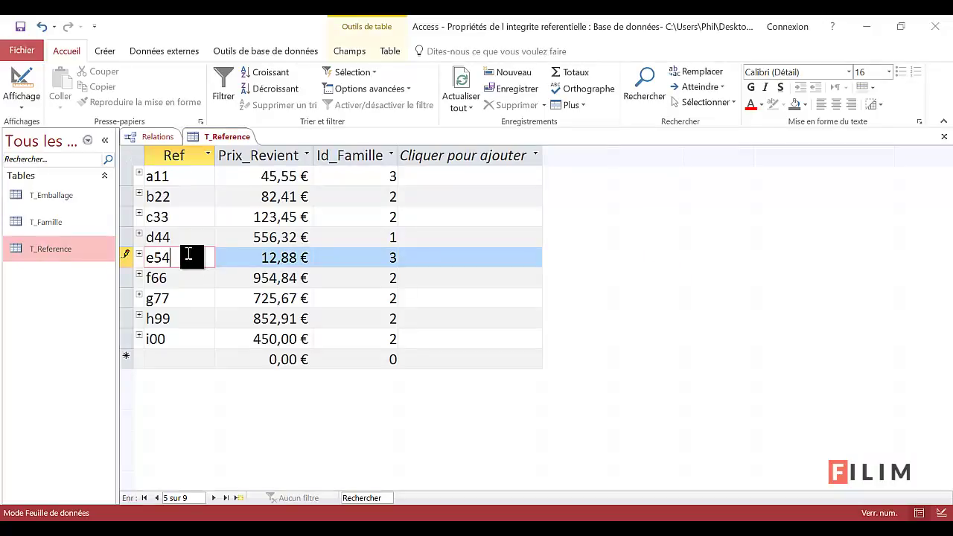
{"action": "key", "text": "Tab"}
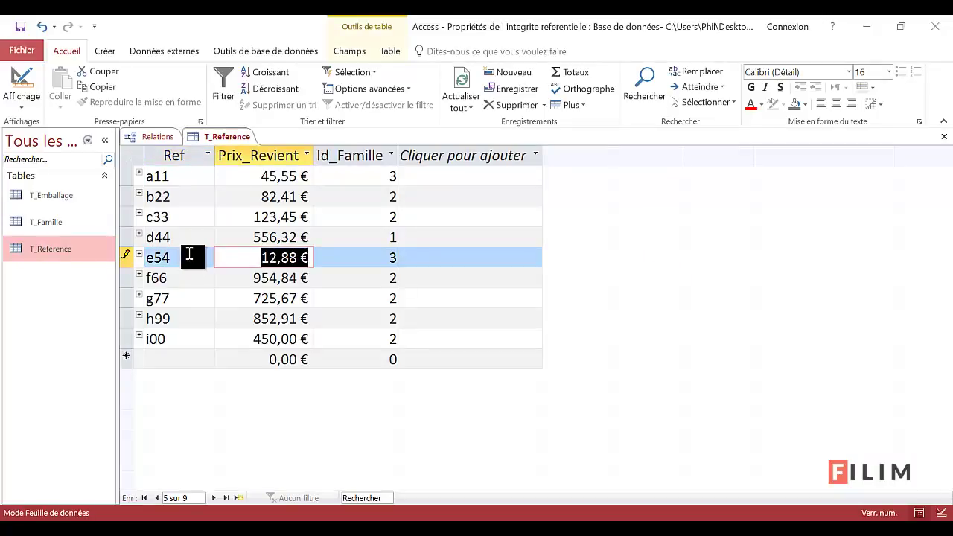
{"action": "left_click", "coordinate": [945, 138]}
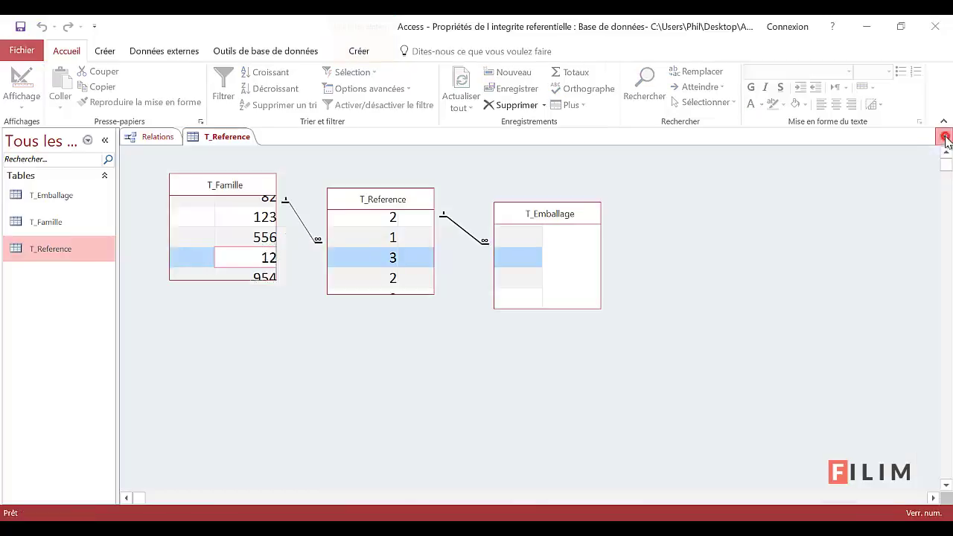
Step: Check the Ref values in T_Emballage, and review the cascade options of its relationship with T_Reference without changing them
{"action": "double_click", "coordinate": [58, 198]}
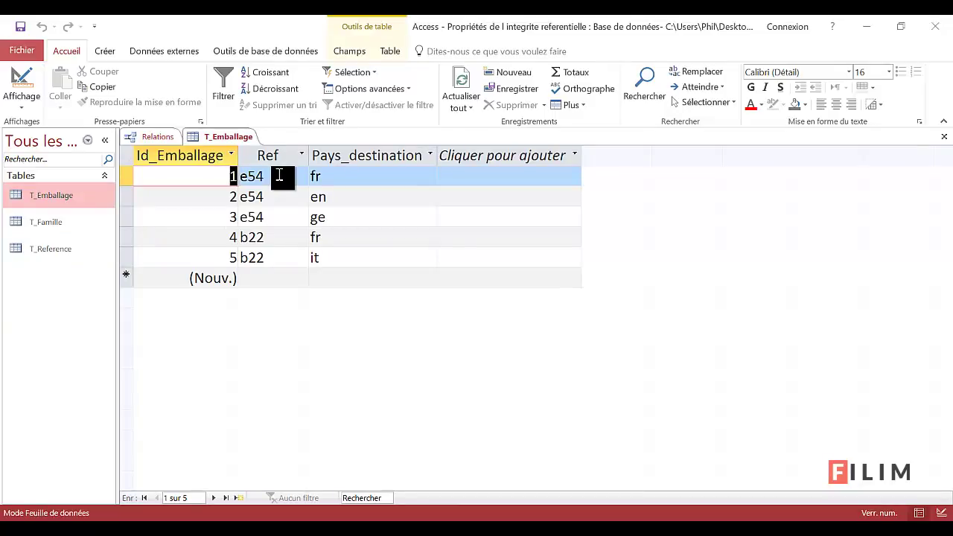
{"action": "left_click", "coordinate": [945, 138]}
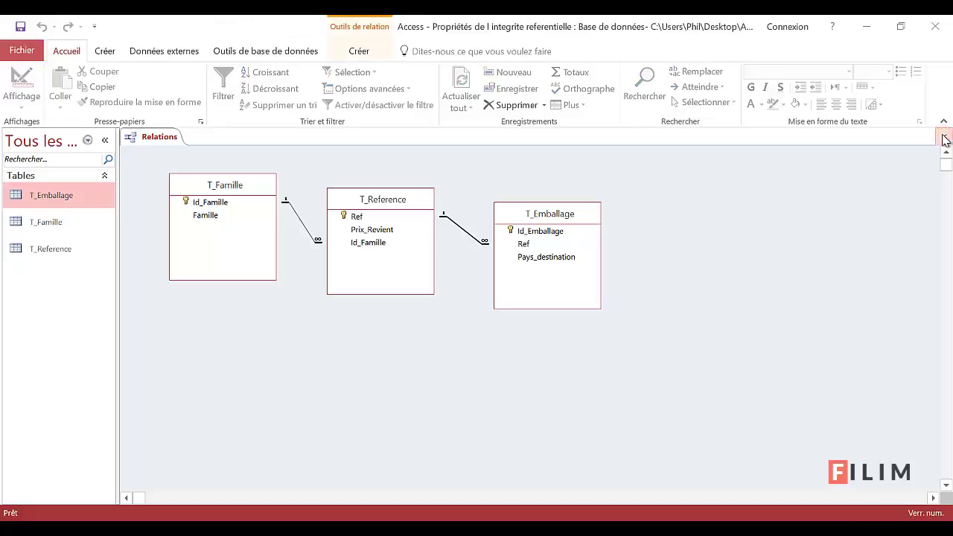
{"action": "double_click", "coordinate": [464, 235]}
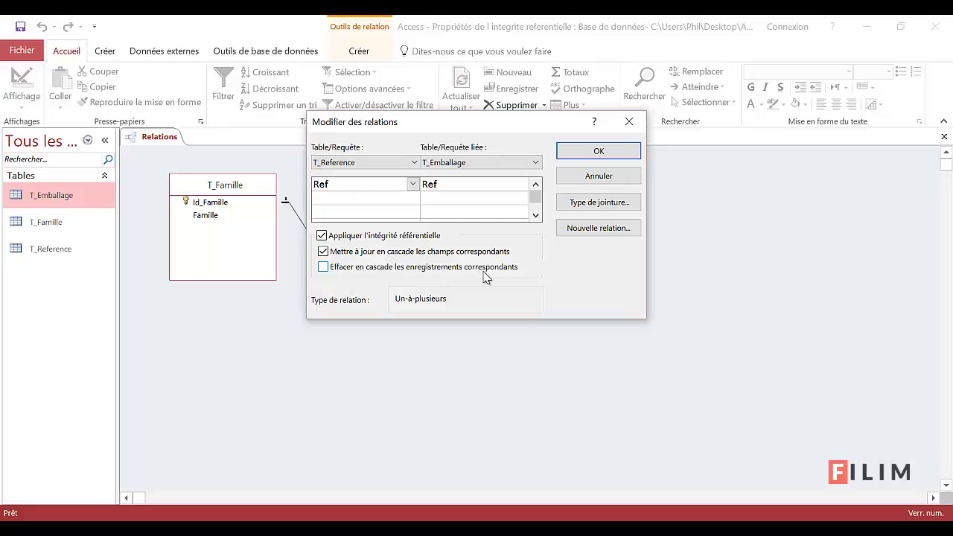
{"action": "left_click", "coordinate": [617, 174]}
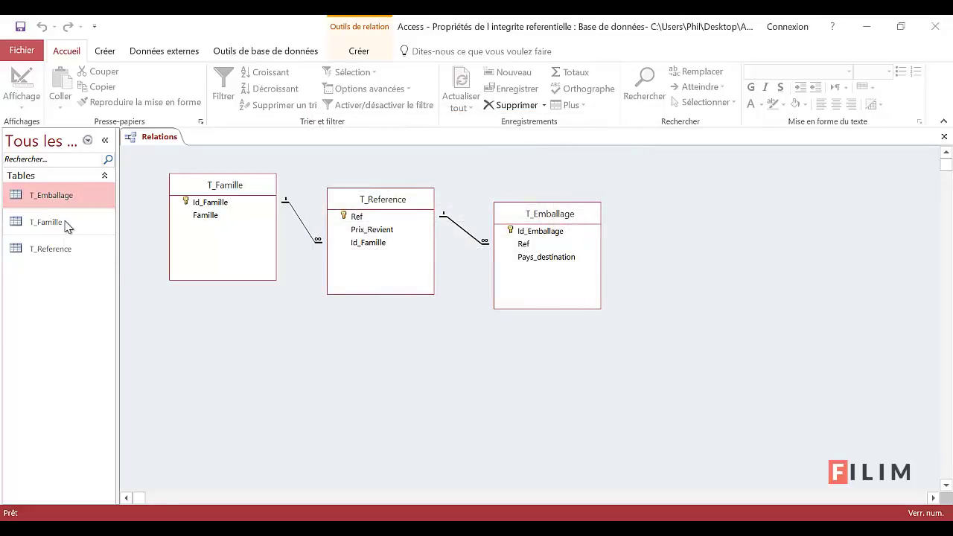
Step: Try to delete the e54 record from T_Reference, and close the table
{"action": "double_click", "coordinate": [65, 248]}
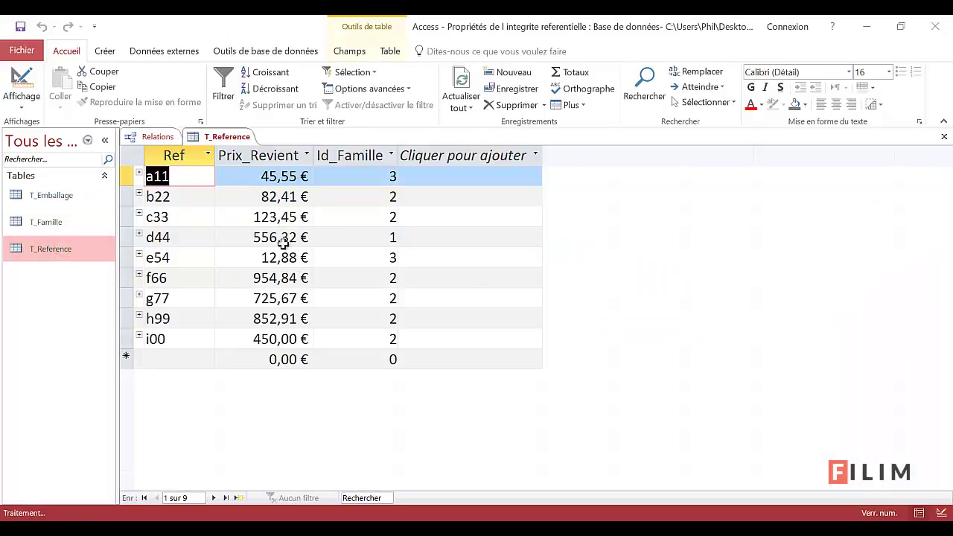
{"action": "left_click", "coordinate": [126, 259]}
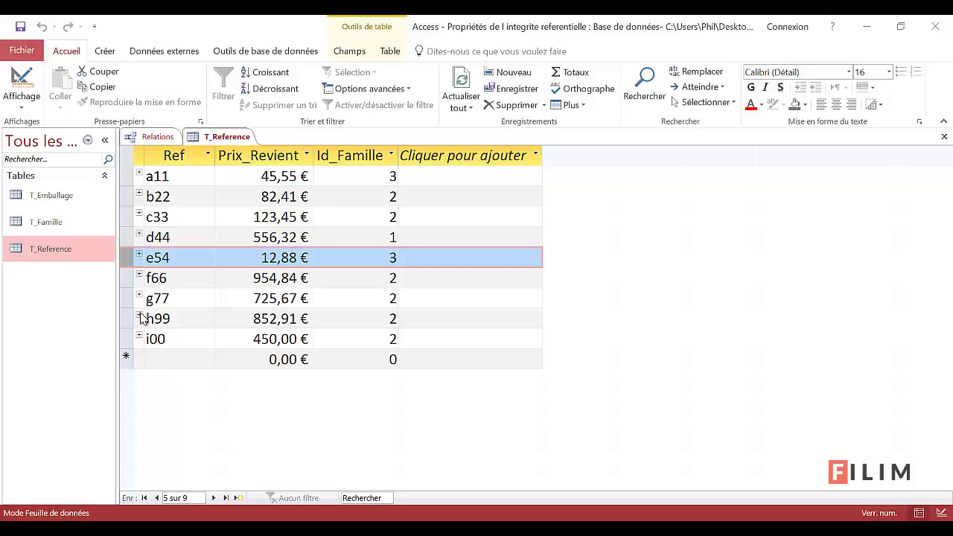
{"action": "right_click", "coordinate": [125, 261]}
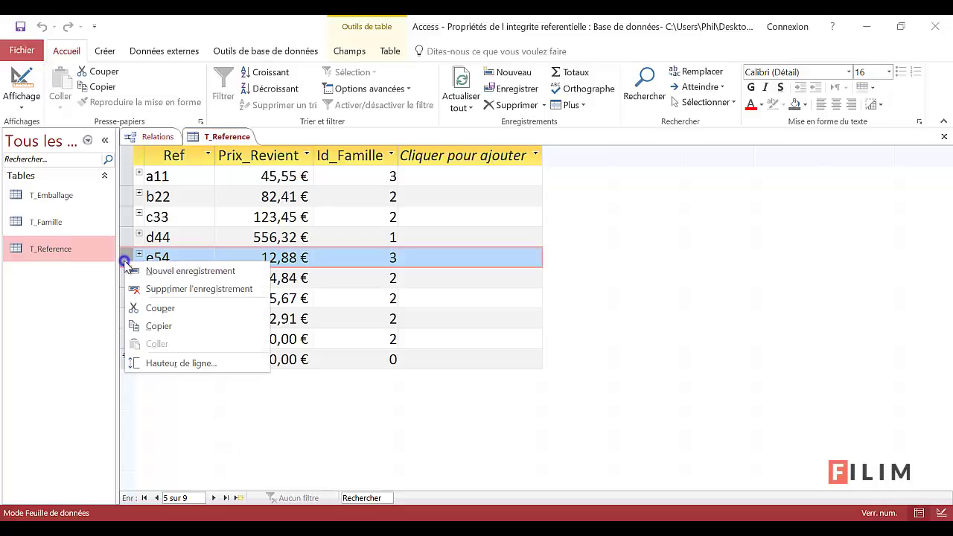
{"action": "left_click", "coordinate": [145, 293]}
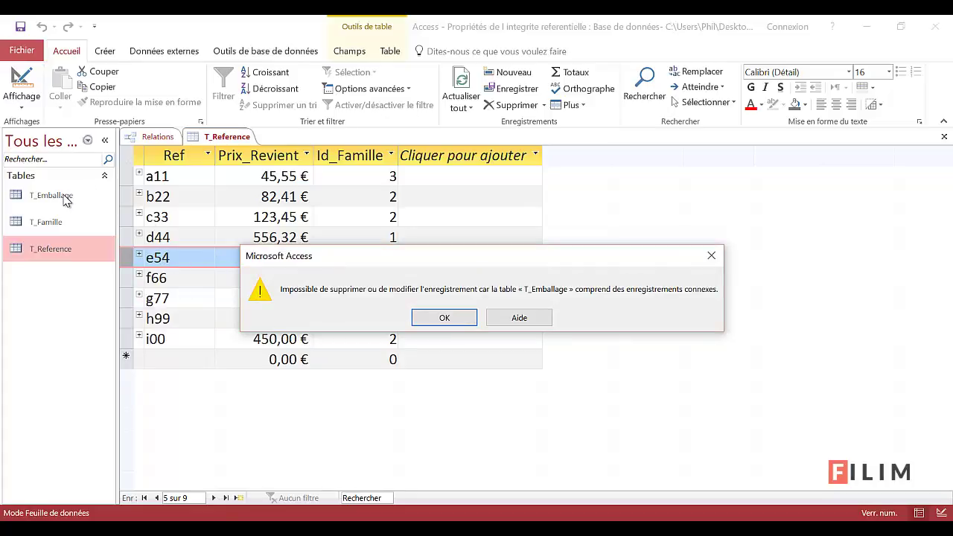
{"action": "left_click", "coordinate": [422, 319]}
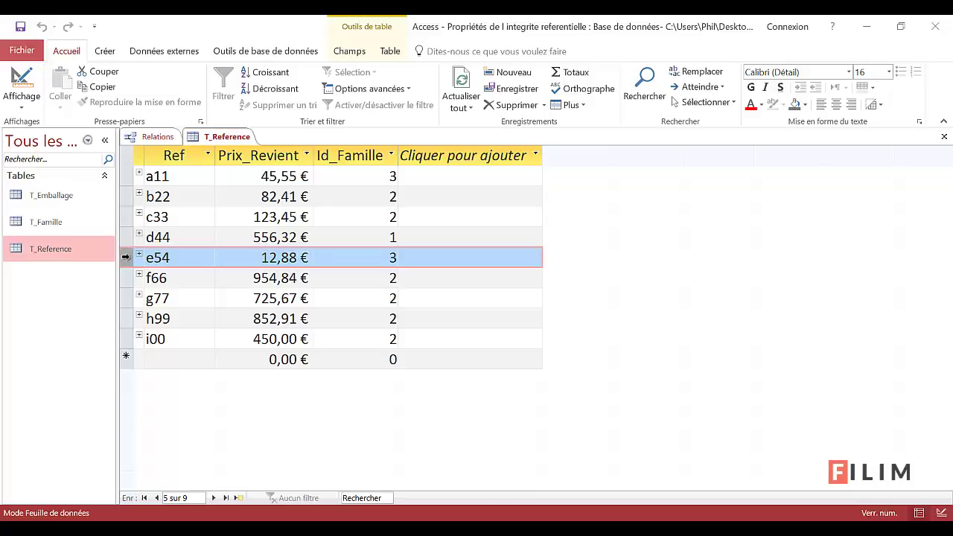
{"action": "left_click", "coordinate": [944, 137]}
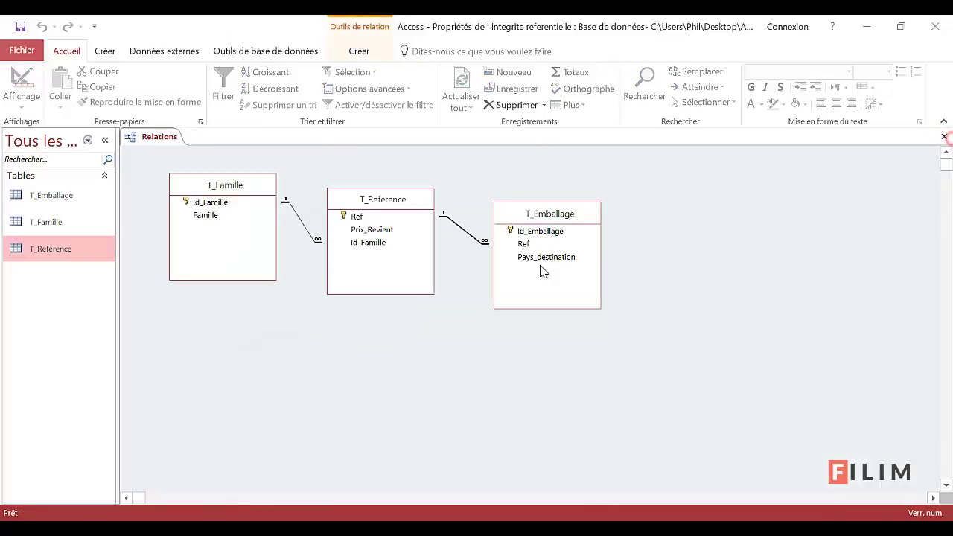
Step: Enable cascading deletion of corresponding records on the relationship between T_Reference and T_Emballage
{"action": "double_click", "coordinate": [463, 230]}
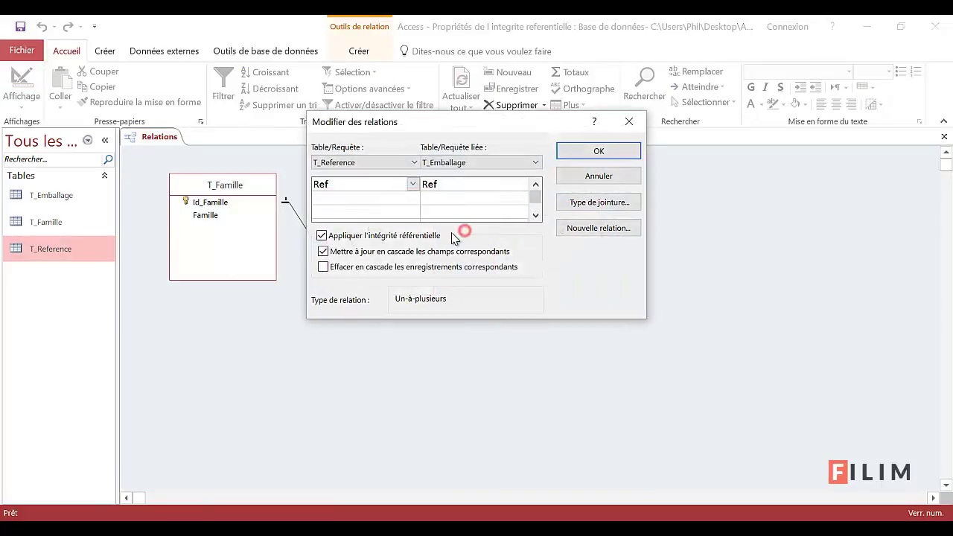
{"action": "left_click", "coordinate": [324, 266]}
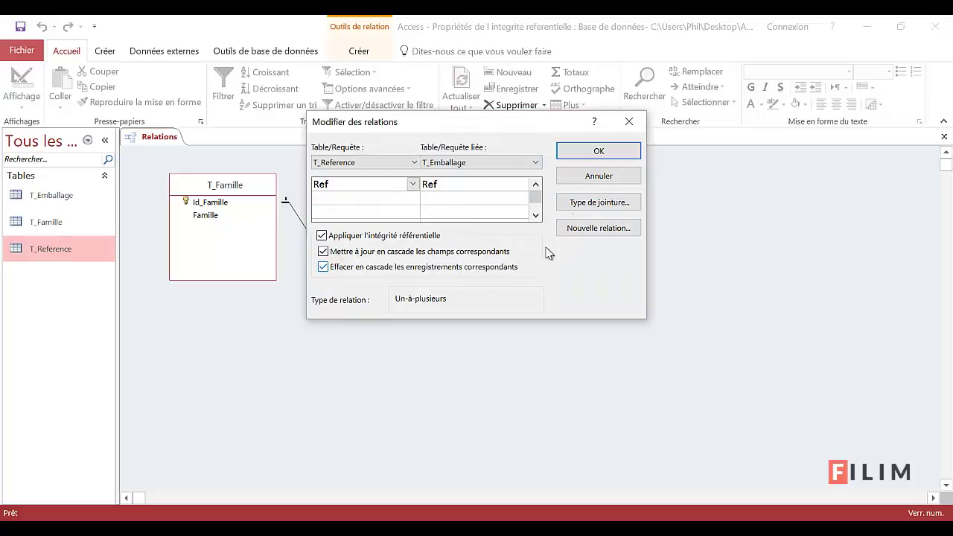
{"action": "left_click", "coordinate": [579, 151]}
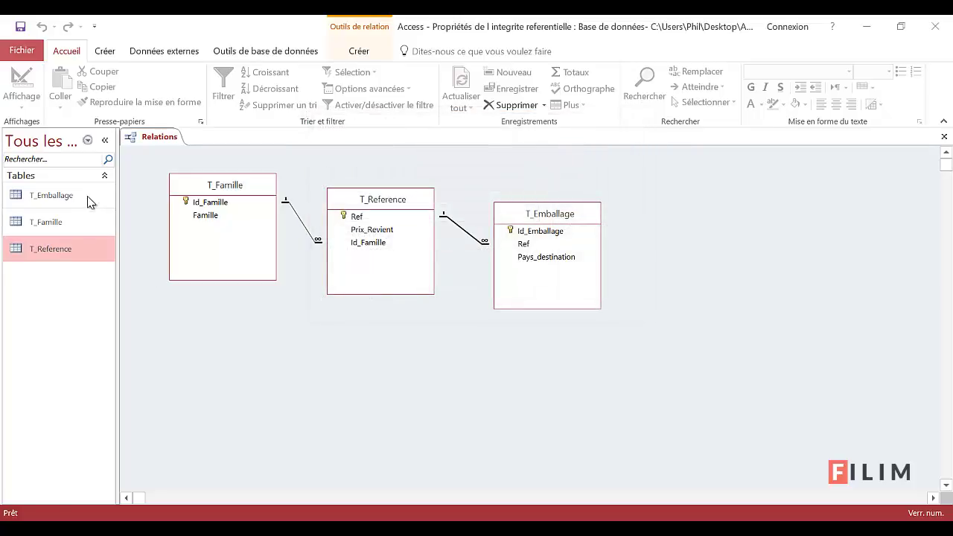
Step: Delete the e54 record from T_Reference together with its related records, and close the table
{"action": "double_click", "coordinate": [61, 248]}
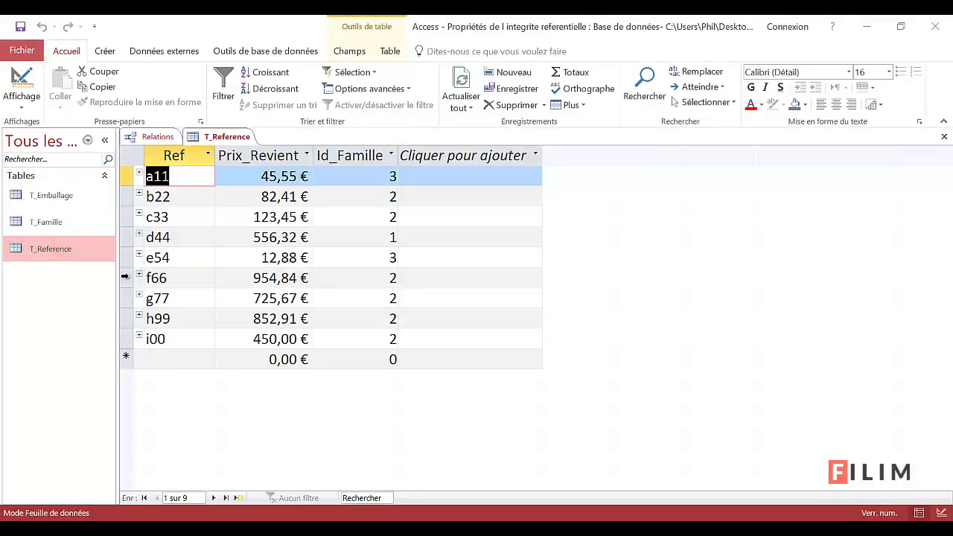
{"action": "left_click", "coordinate": [127, 257]}
{"action": "right_click", "coordinate": [127, 257]}
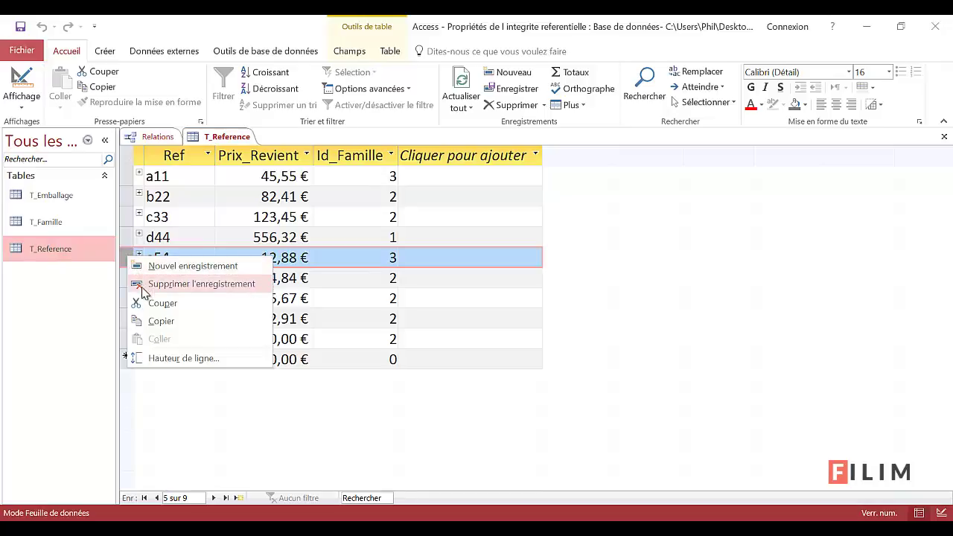
{"action": "left_click", "coordinate": [141, 284]}
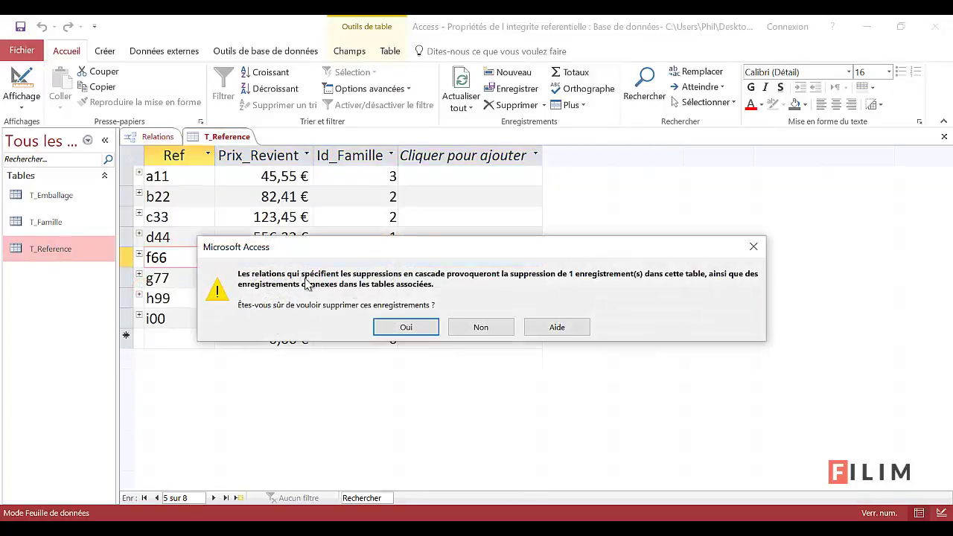
{"action": "left_click", "coordinate": [417, 329]}
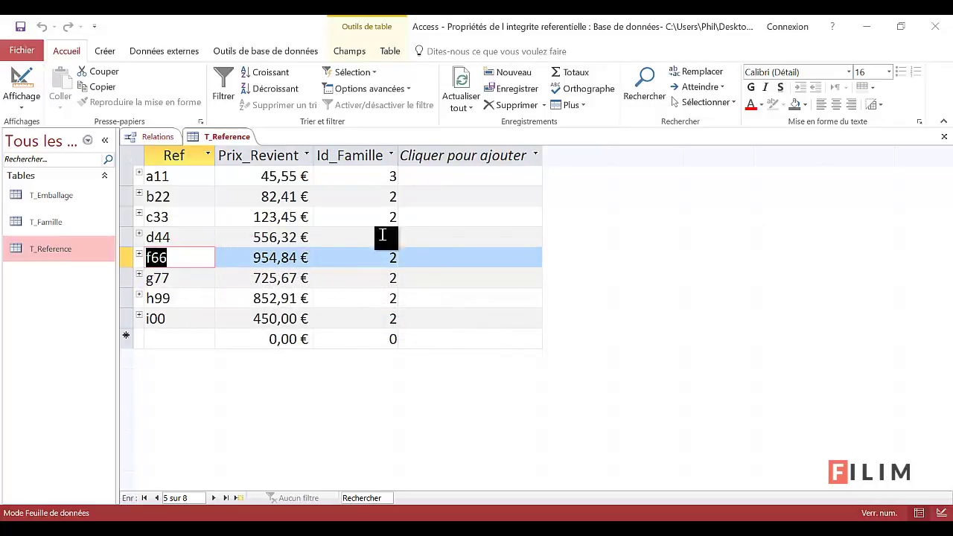
{"action": "left_click", "coordinate": [944, 137]}
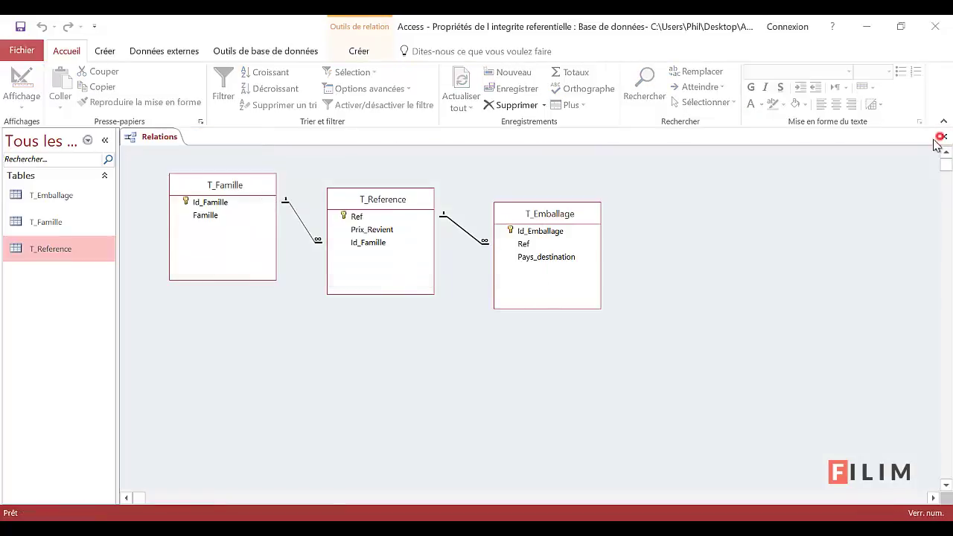
Step: Check the remaining packaging records in T_Emballage, and close the table
{"action": "left_click", "coordinate": [66, 198]}
{"action": "double_click", "coordinate": [67, 198]}
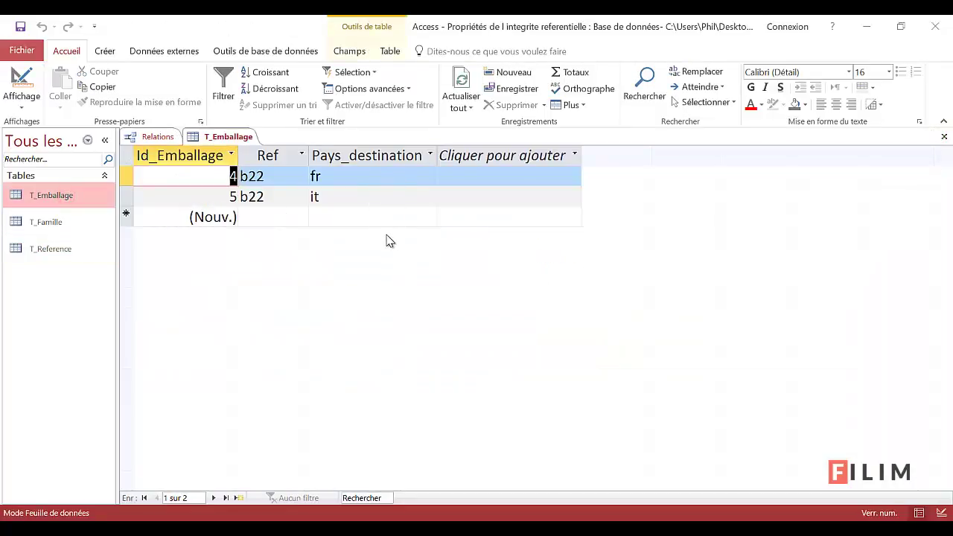
{"action": "left_click", "coordinate": [944, 137]}
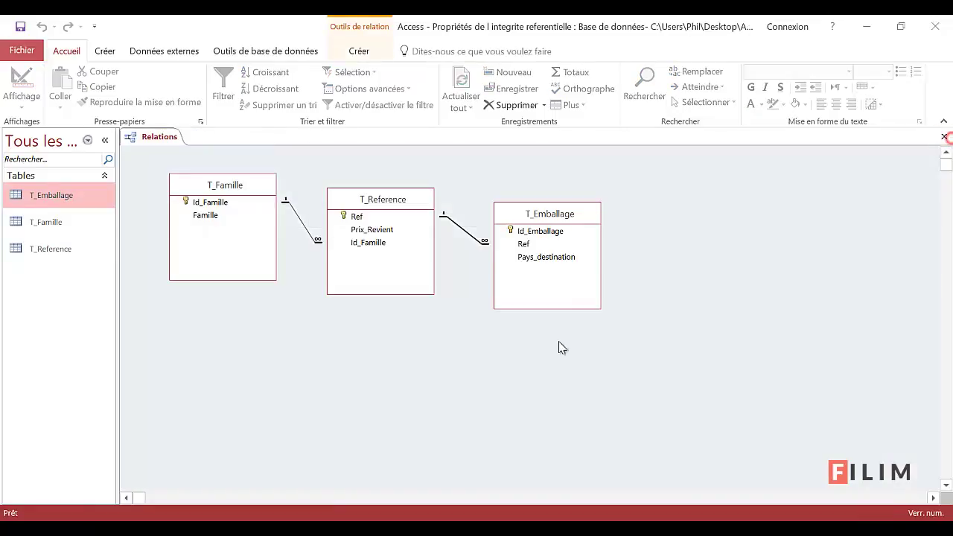
Step: Review the referential integrity and cascade options of the relationship between T_Reference and T_Emballage, moving the dialog clear of the diagram
{"action": "double_click", "coordinate": [463, 228]}
{"action": "left_click_drag", "start_coordinate": [423, 125], "coordinate": [697, 191]}
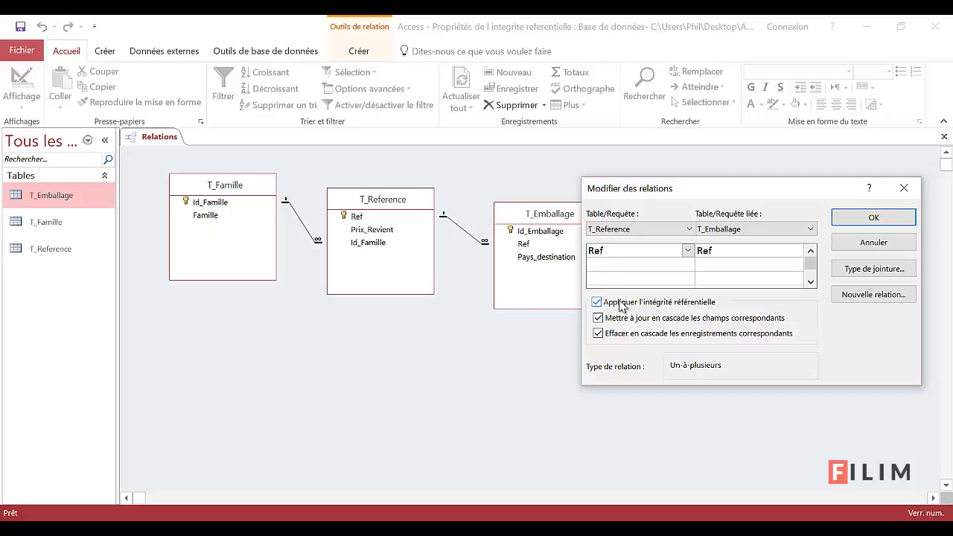
{"action": "mouse_move", "coordinate": [752, 191]}
{"action": "left_mouse_down"}
{"action": "mouse_move", "coordinate": [772, 172]}
{"action": "mouse_move", "coordinate": [742, 178]}
{"action": "left_mouse_up"}
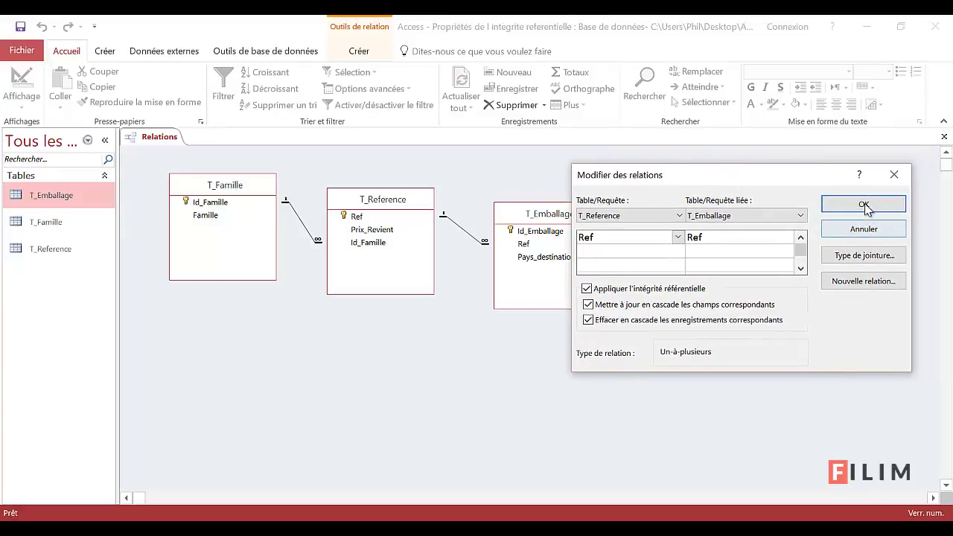